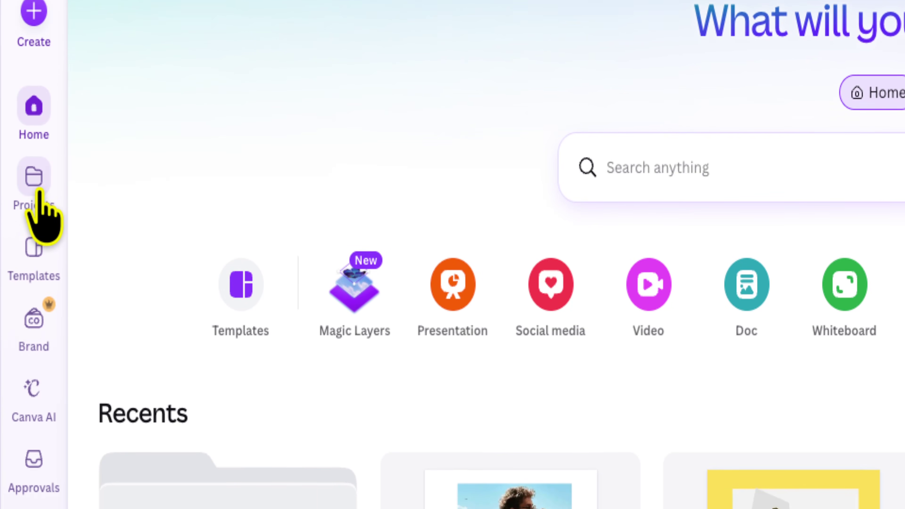
Open the Colour Fill design from the recent projects.
left_click(35, 186)
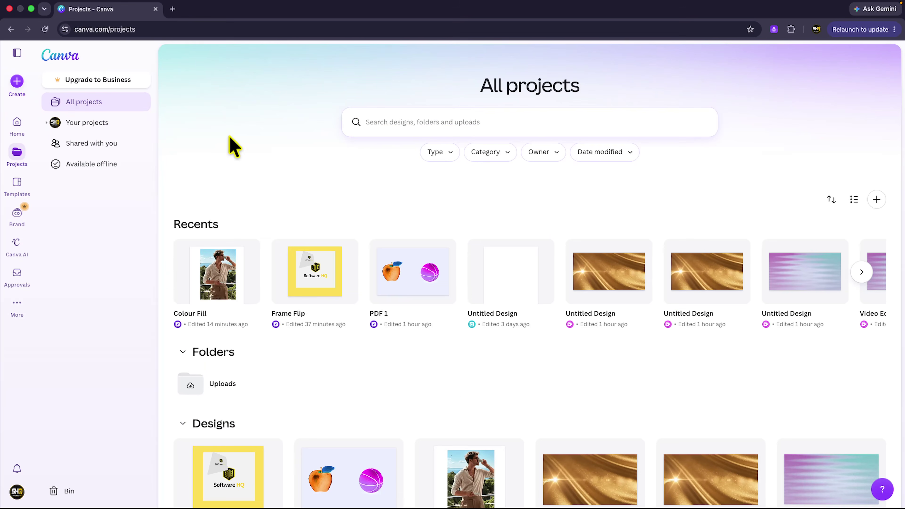
left_click(17, 53)
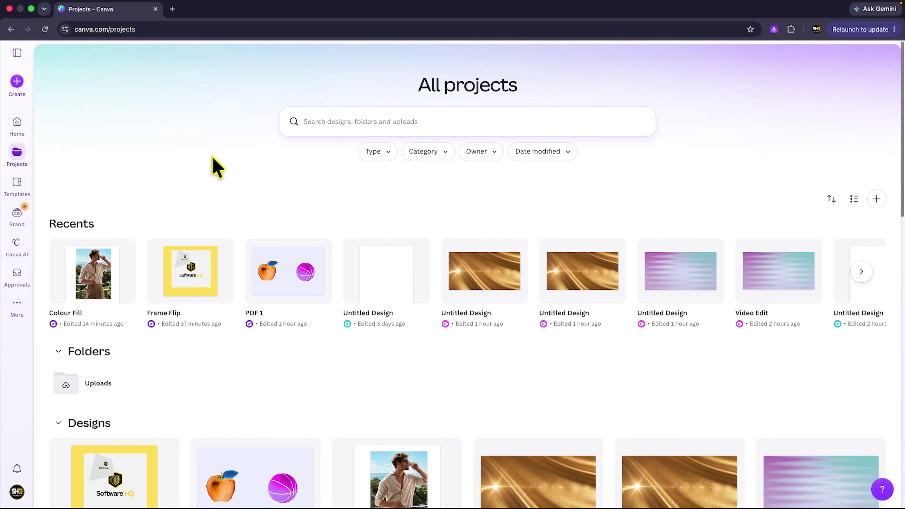
scroll(232, 167, "down", 1)
scroll(263, 192, "down", 3)
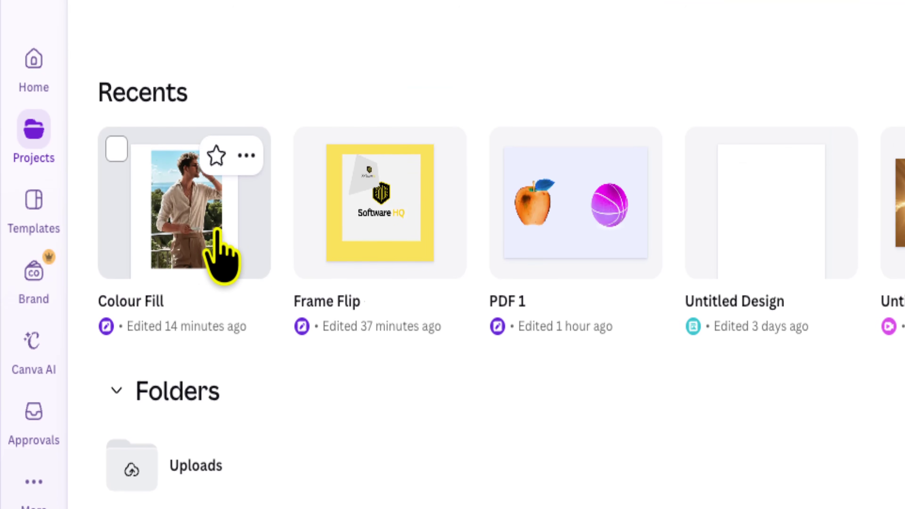
left_click(216, 231)
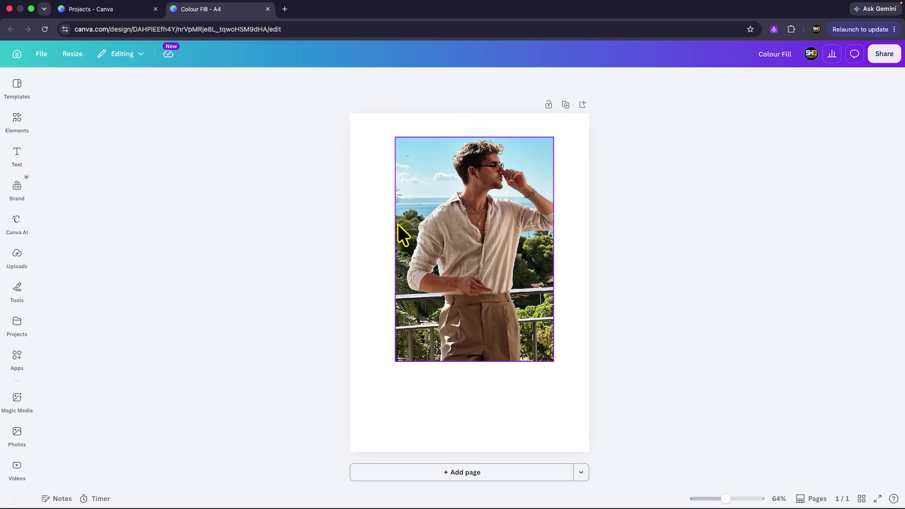
scroll(398, 226, "up", 3)
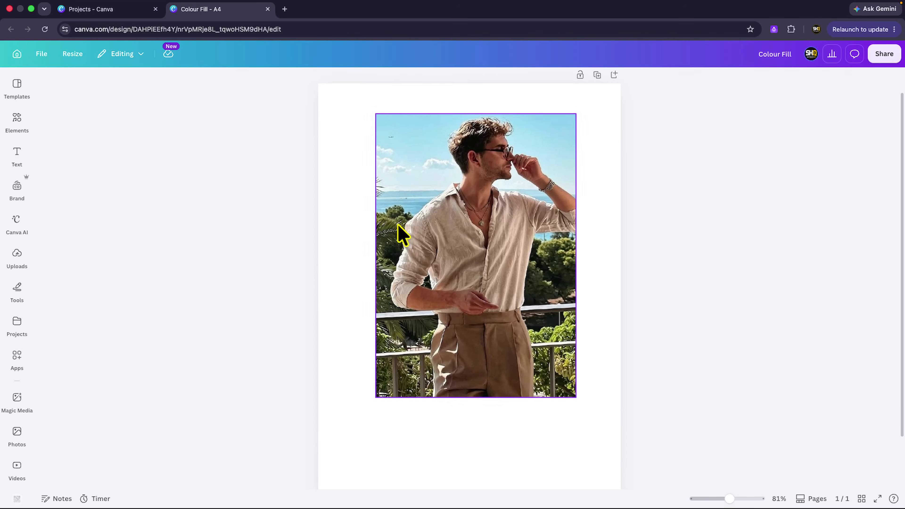
scroll(434, 215, "down", 1)
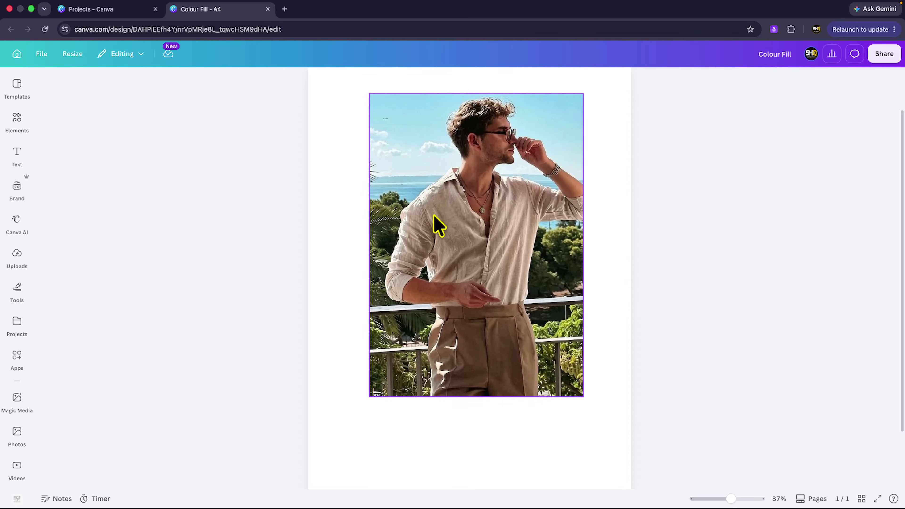
scroll(433, 215, "up", 1)
scroll(434, 216, "up", 1)
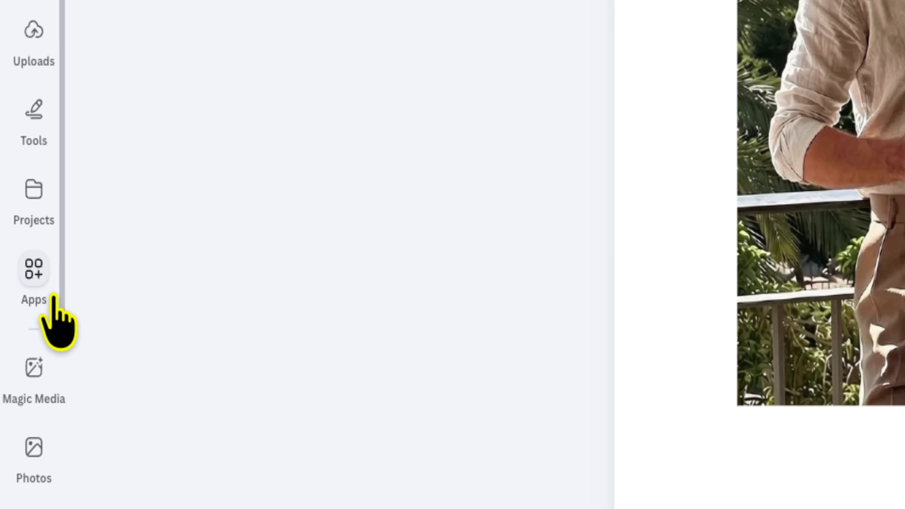
Search the Canva apps for "Warp Image".
left_click(35, 285)
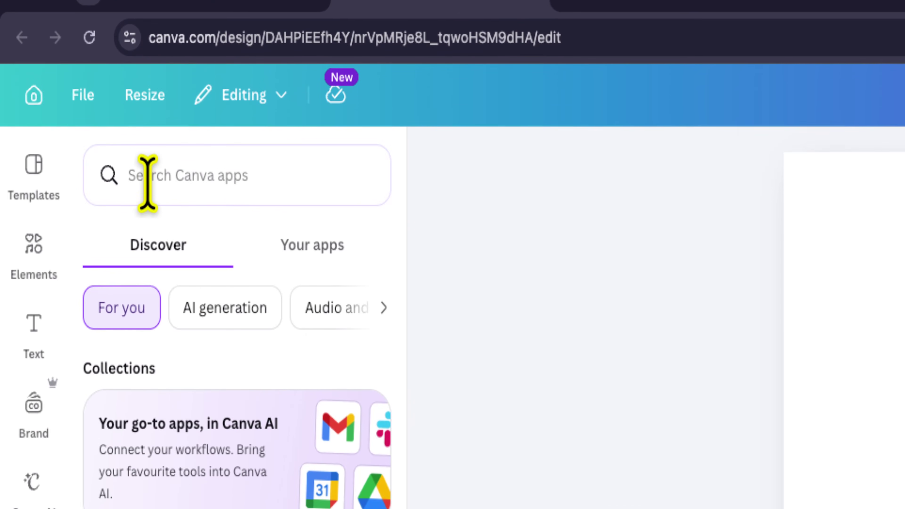
left_click(255, 204)
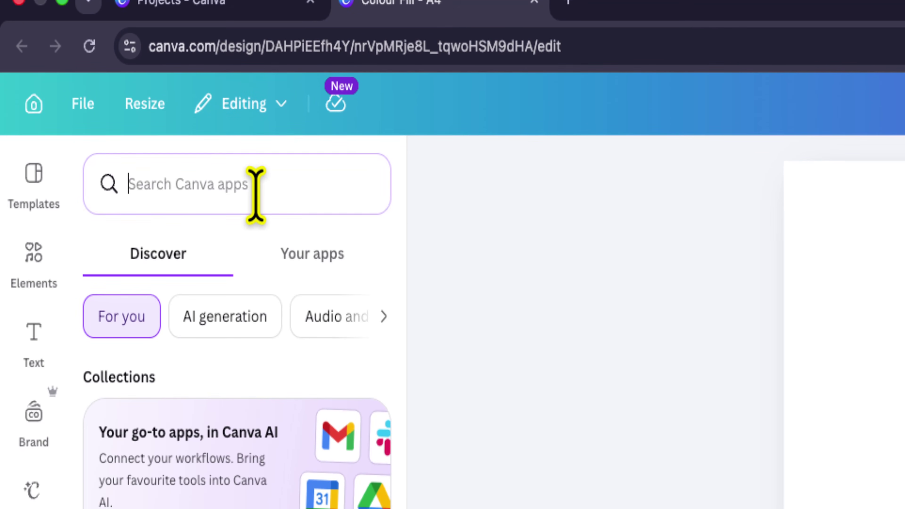
type("Warp ")
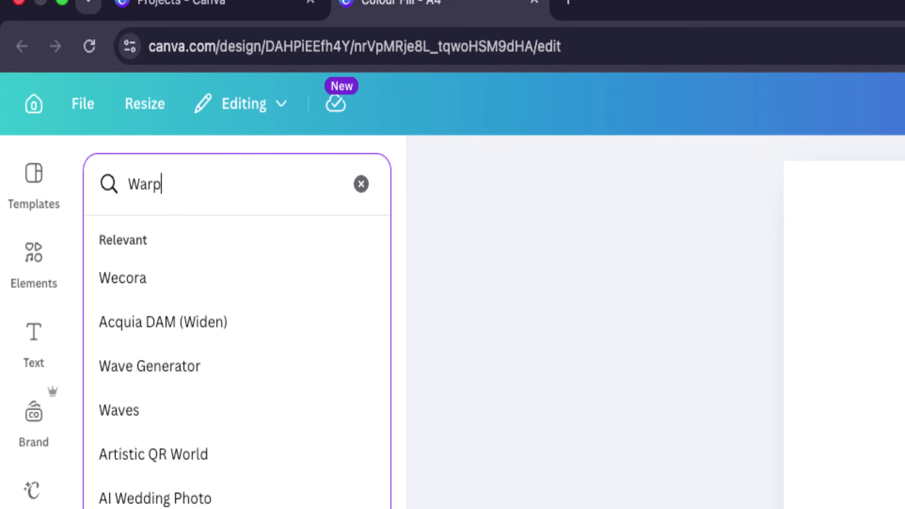
type("Image")
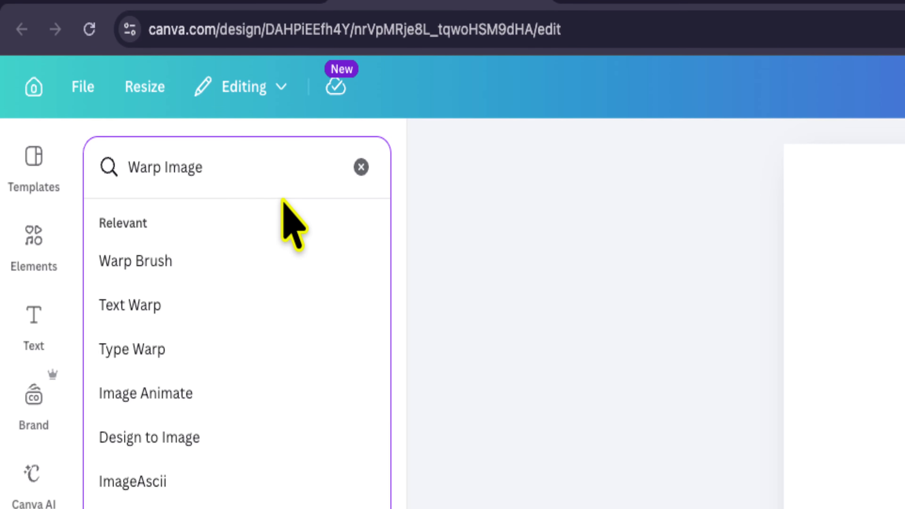
key("Return")
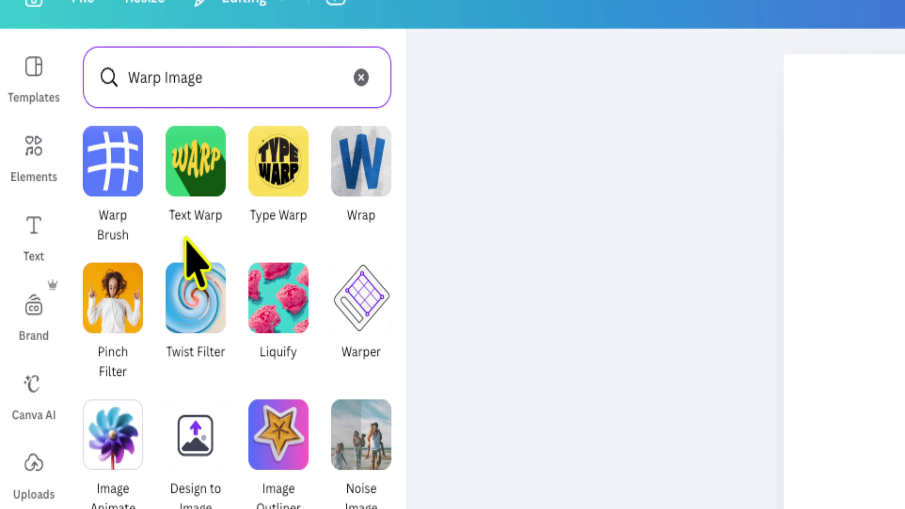
Look through the app search results and open the Warp Brush app in the design.
scroll(188, 235, "down", 8)
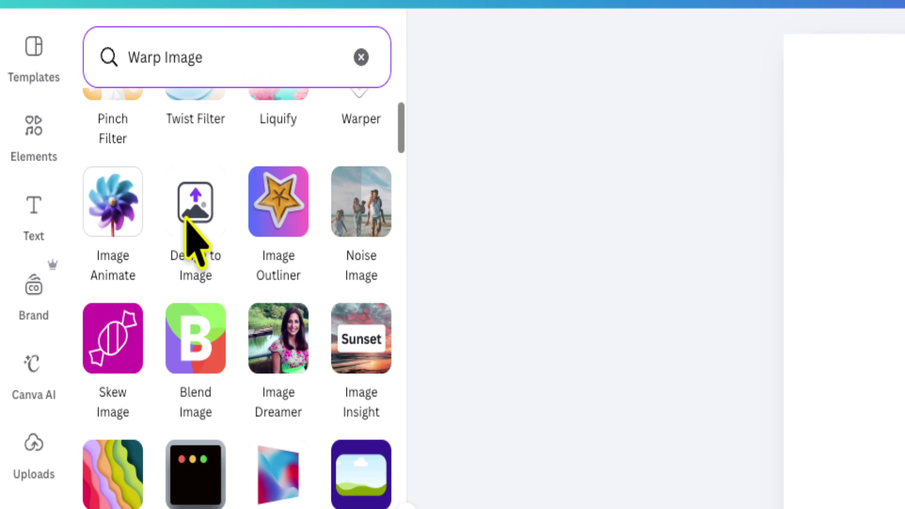
scroll(194, 242, "down", 5)
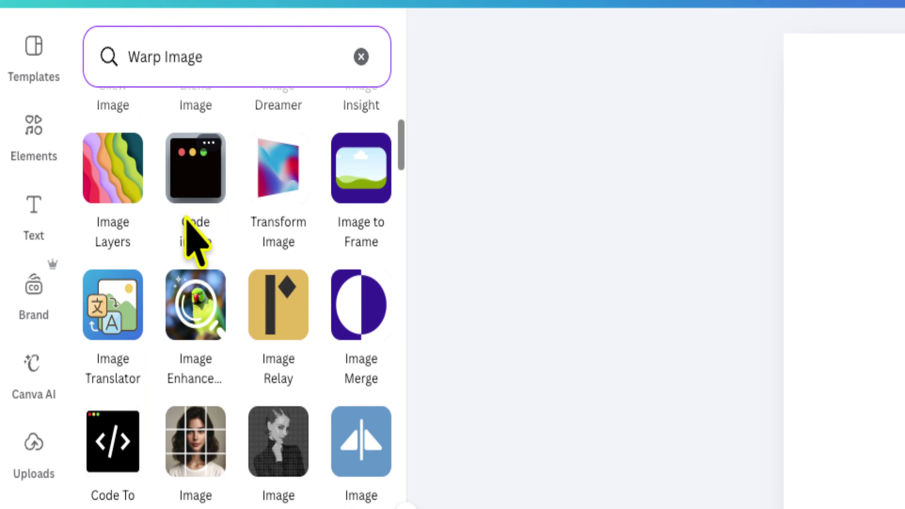
scroll(193, 242, "down", 2)
scroll(192, 242, "up", 1)
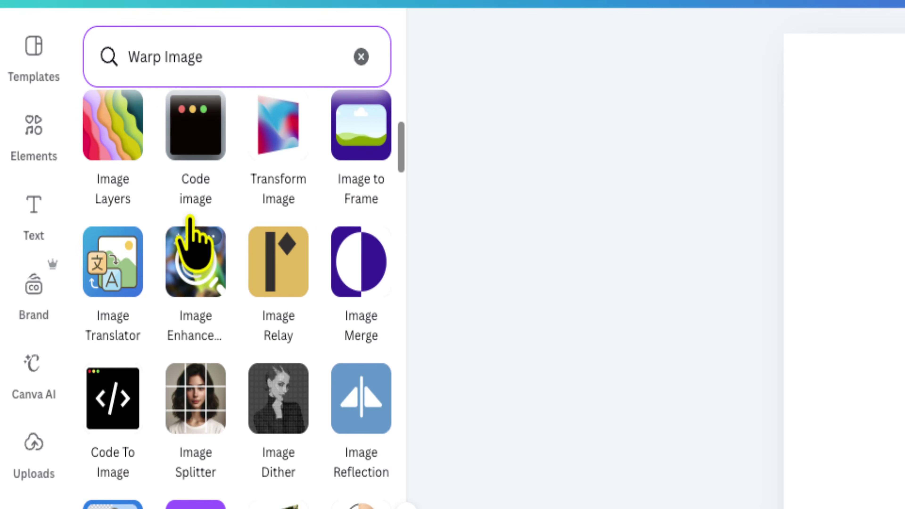
scroll(192, 243, "down", 8)
scroll(188, 223, "down", 3)
scroll(187, 223, "up", 10)
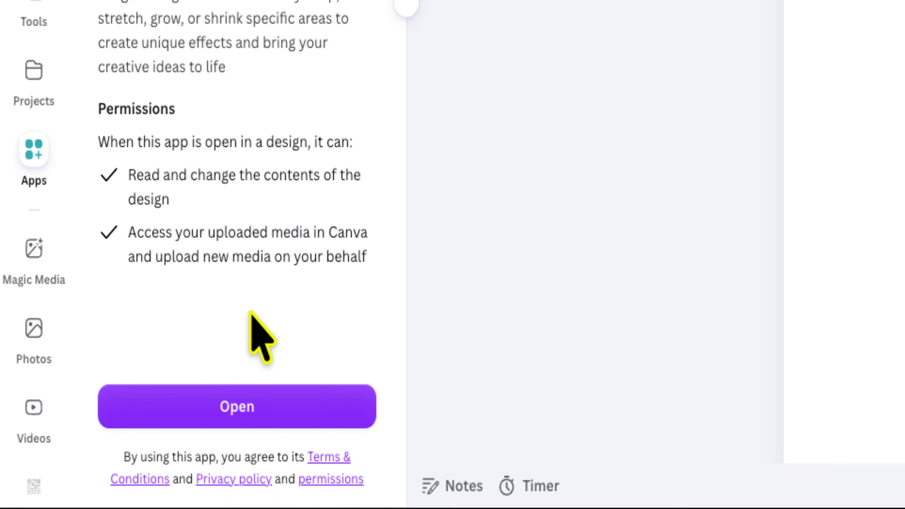
left_click(325, 407)
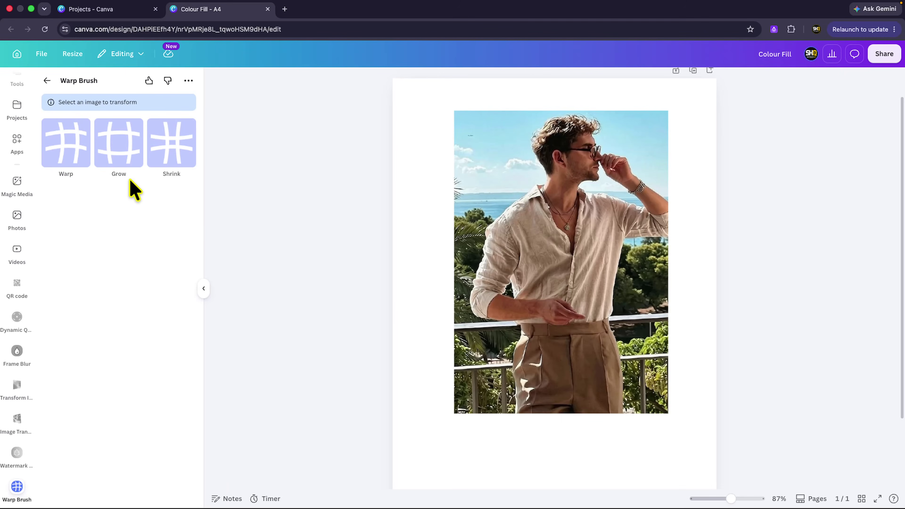
Select the man's photo on the page and choose the Warp mode of Warp Brush.
left_click(505, 277)
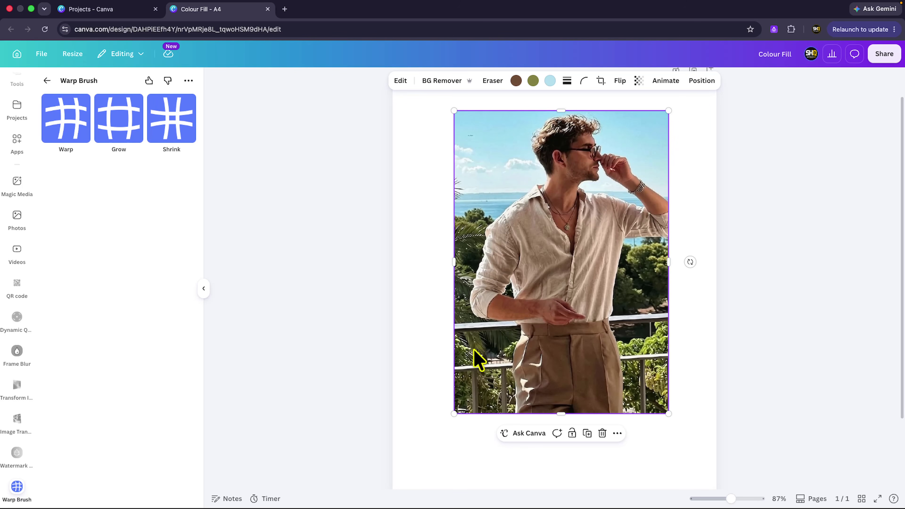
scroll(452, 408, "up", 5)
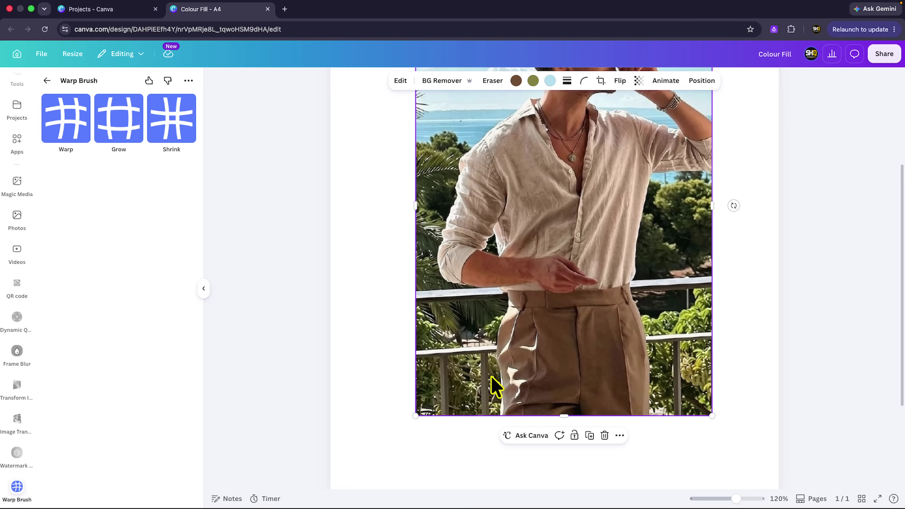
scroll(492, 384, "up", 3)
scroll(491, 377, "down", 1)
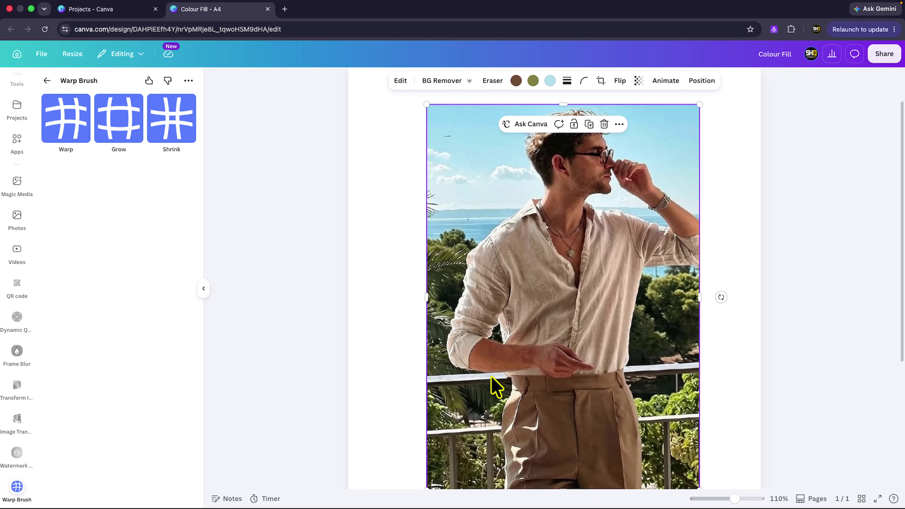
scroll(493, 378, "down", 1)
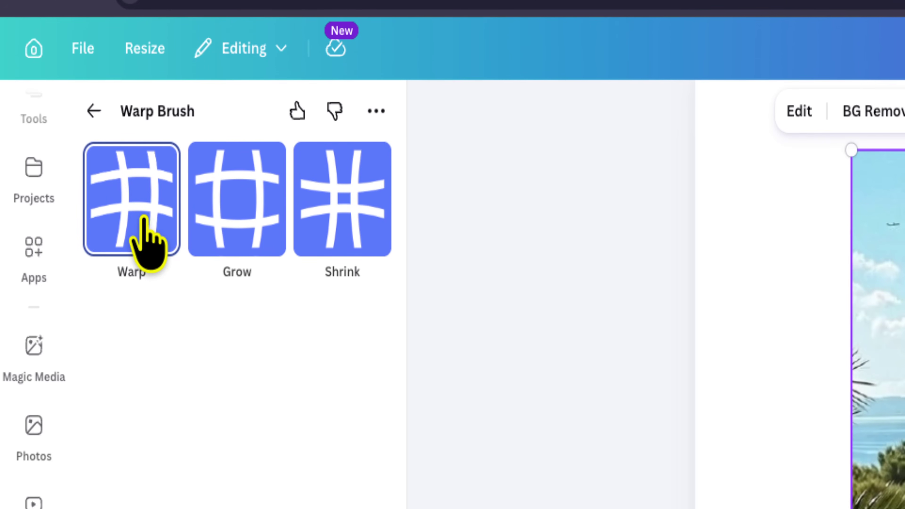
left_click(139, 229)
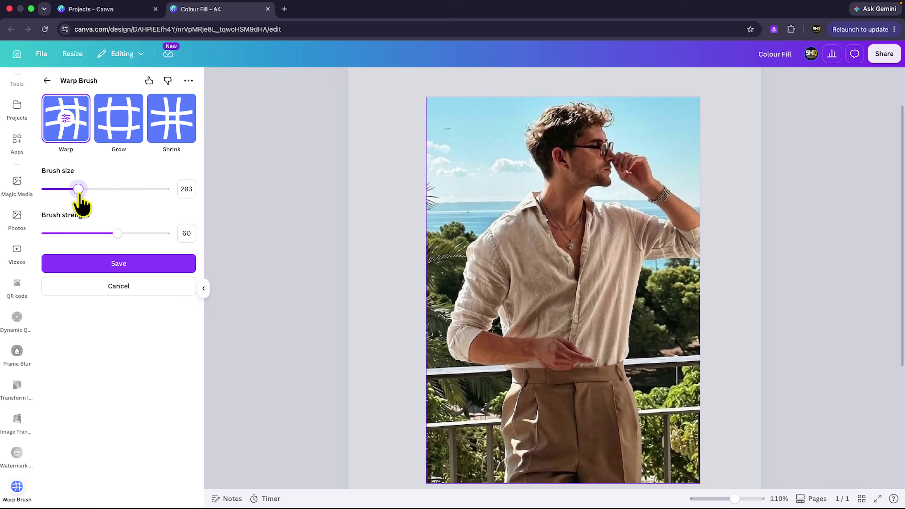
Set the Warp brush size to 475 and its strength to 60.
left_click_drag(118, 189, 104, 189)
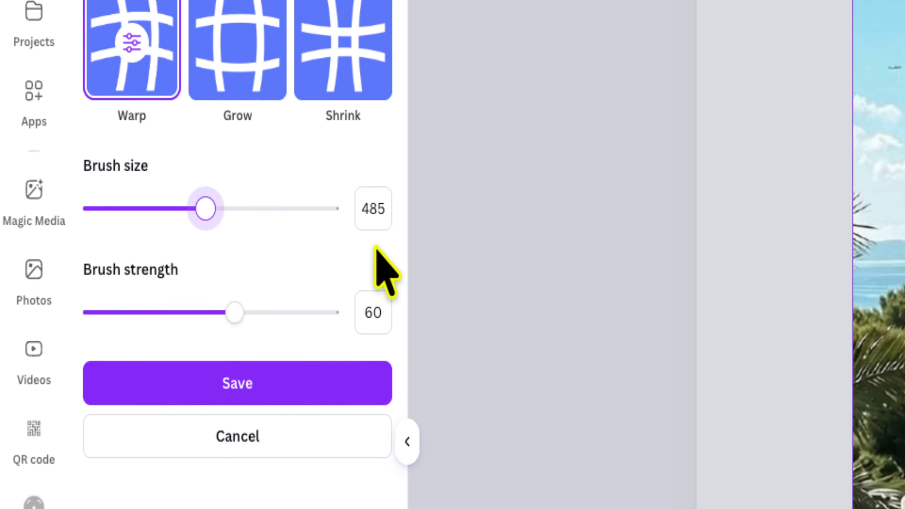
left_click(369, 226)
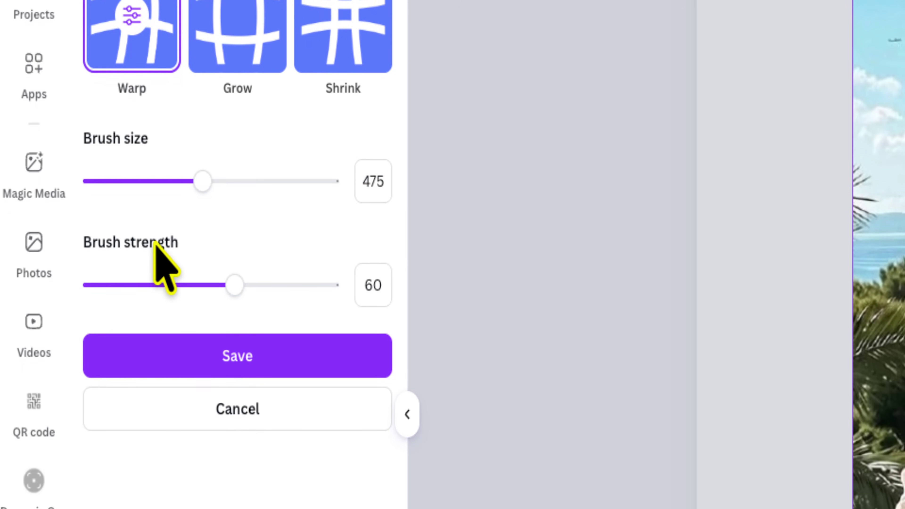
left_click_drag(234, 285, 229, 285)
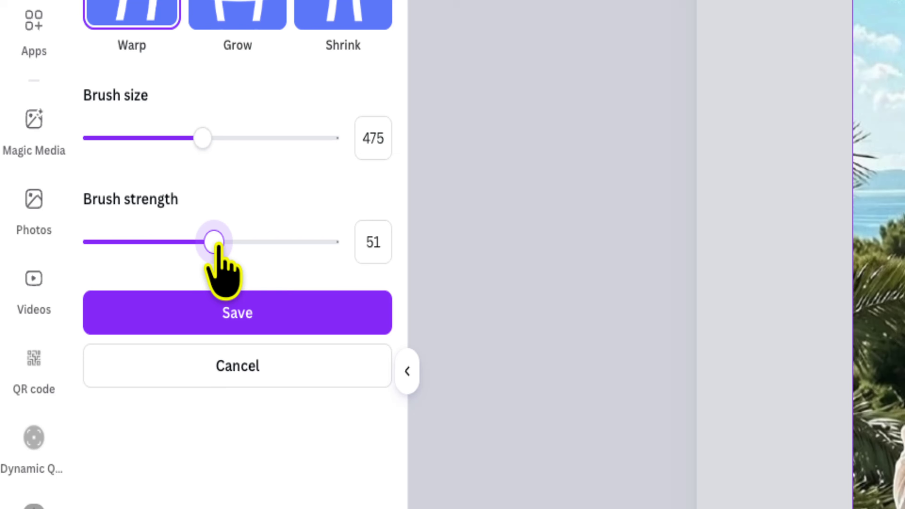
left_click_drag(218, 247, 237, 247)
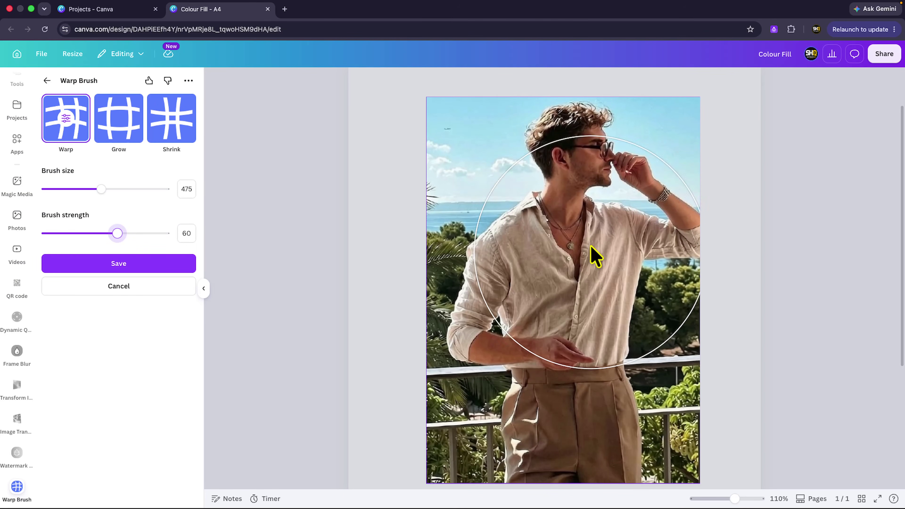
Distort the man's figure with large Warp brush strokes, reducing the brush strength to 13 for the last one.
mouse_move(584, 271)
left_mouse_down()
mouse_move(574, 277)
mouse_move(576, 299)
mouse_move(612, 309)
left_mouse_up()
mouse_move(645, 281)
left_mouse_down()
mouse_move(604, 236)
mouse_move(542, 210)
mouse_move(489, 255)
mouse_move(541, 378)
mouse_move(663, 335)
mouse_move(624, 211)
mouse_move(514, 233)
mouse_move(674, 214)
mouse_move(645, 377)
mouse_move(570, 283)
mouse_move(702, 304)
mouse_move(593, 338)
mouse_move(689, 208)
mouse_move(508, 147)
mouse_move(653, 319)
mouse_move(648, 191)
mouse_move(541, 202)
mouse_move(475, 269)
mouse_move(453, 322)
mouse_move(584, 457)
mouse_move(651, 417)
mouse_move(659, 289)
mouse_move(514, 494)
mouse_move(511, 466)
mouse_move(530, 491)
mouse_move(550, 477)
mouse_move(568, 336)
left_mouse_up()
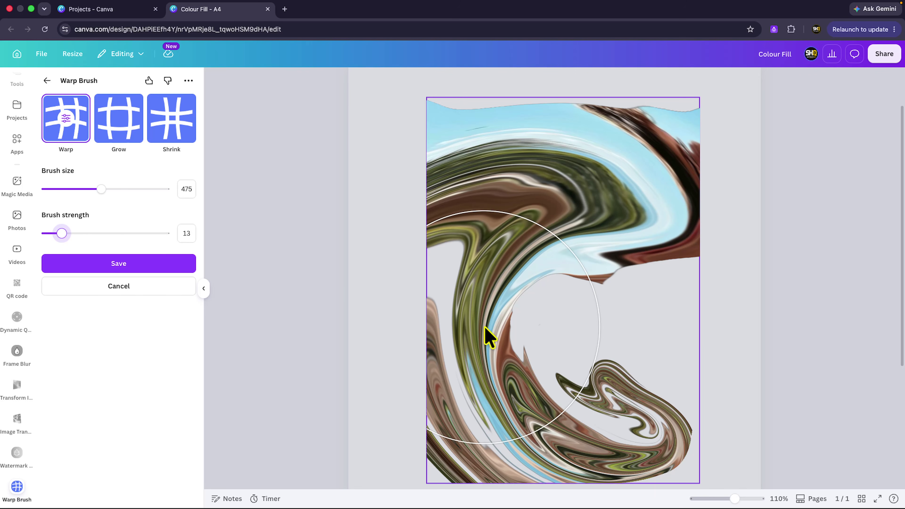
mouse_move(485, 326)
left_mouse_down()
mouse_move(553, 310)
mouse_move(604, 327)
mouse_move(605, 385)
mouse_move(507, 312)
mouse_move(628, 289)
mouse_move(517, 287)
left_mouse_up()
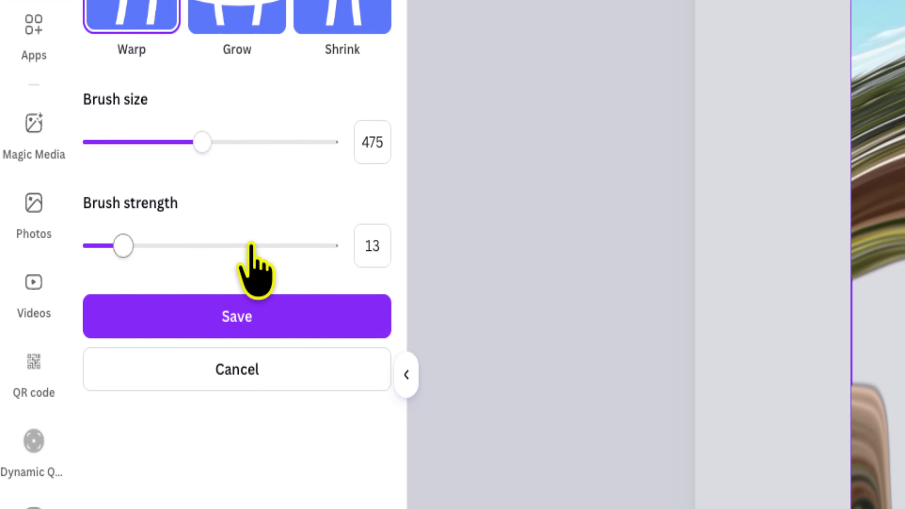
Set the brush strength to 65 and the brush size to 148.
left_click(124, 233)
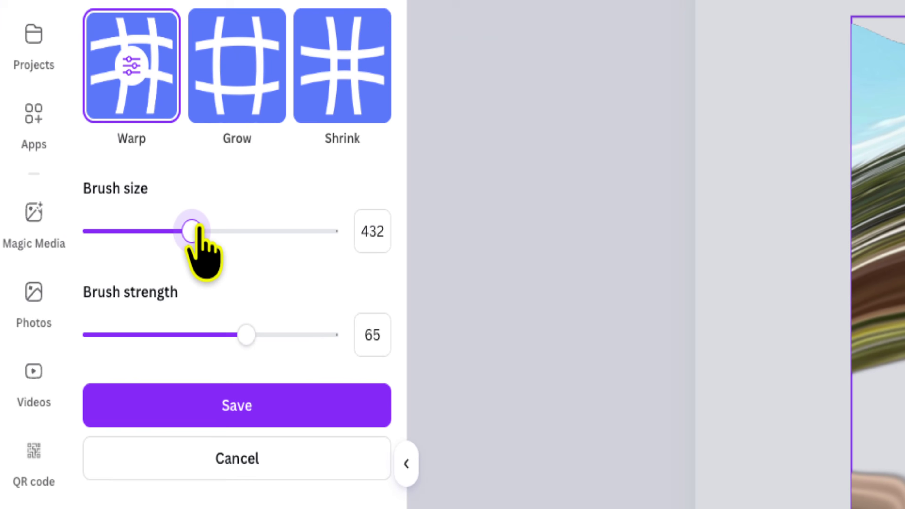
left_click_drag(97, 190, 63, 189)
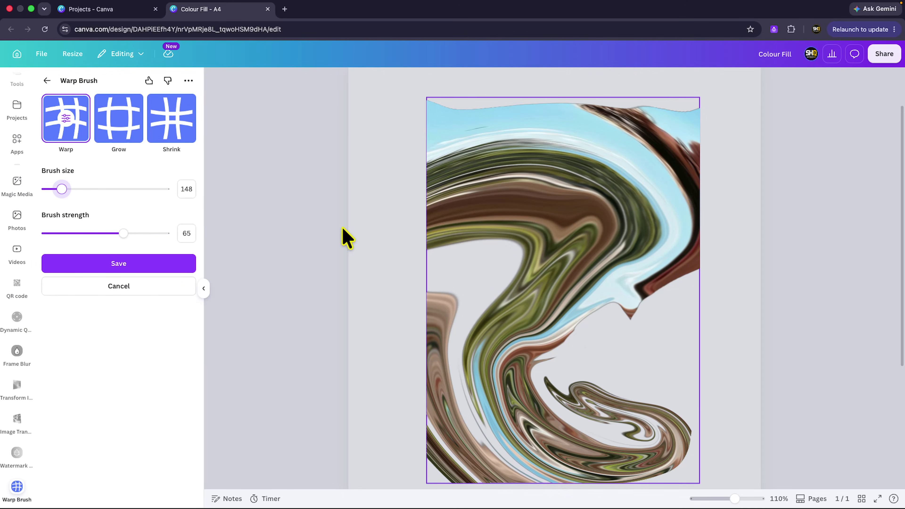
Save the distorted photo after one more Warp stroke near its middle, and undo the saved warp.
mouse_move(508, 287)
left_mouse_down()
mouse_move(588, 310)
mouse_move(489, 267)
left_mouse_up()
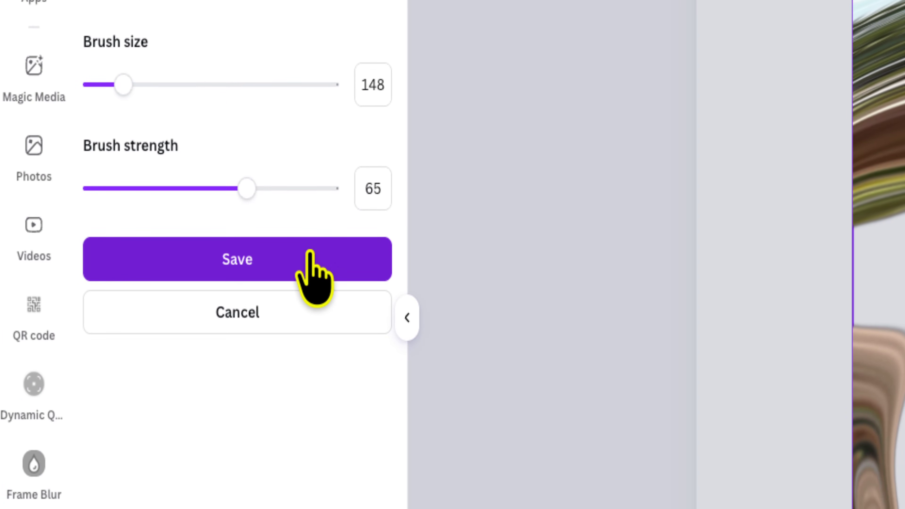
left_click(332, 257)
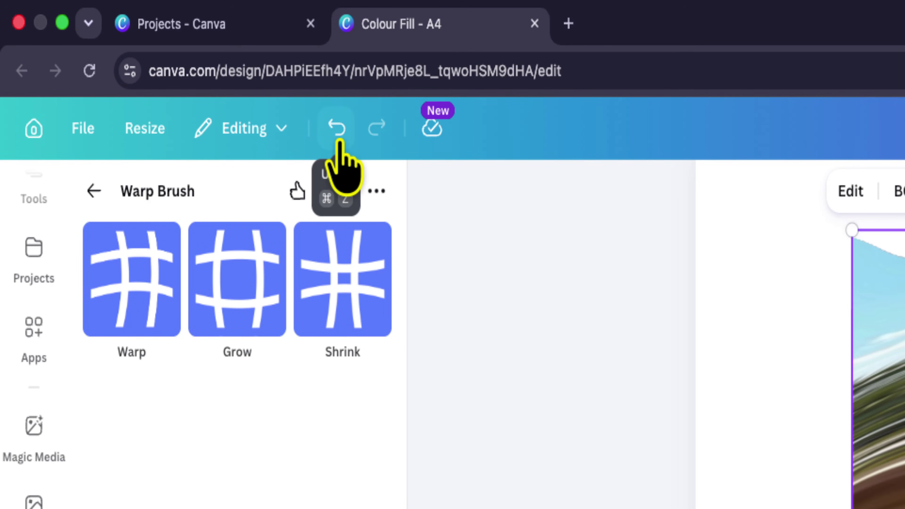
left_click(339, 139)
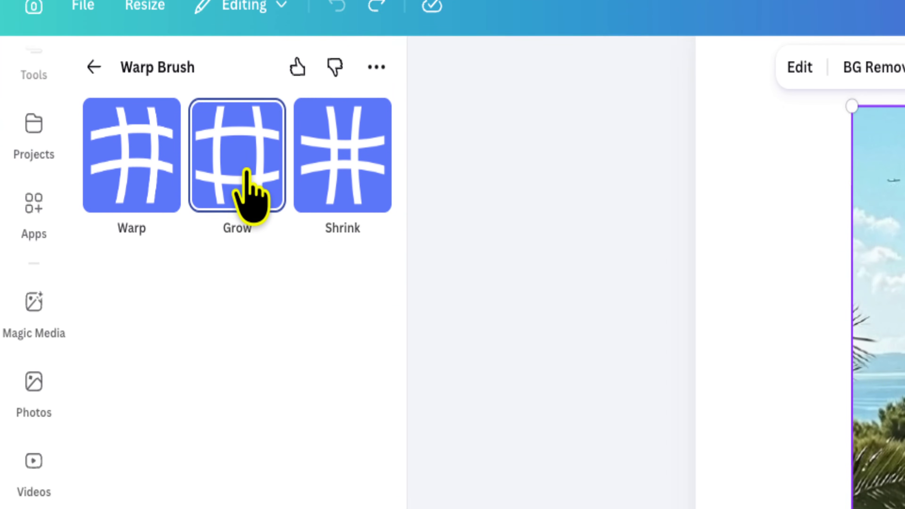
Enlarge the shirt area on the man's torso with the Grow brush.
left_click(251, 228)
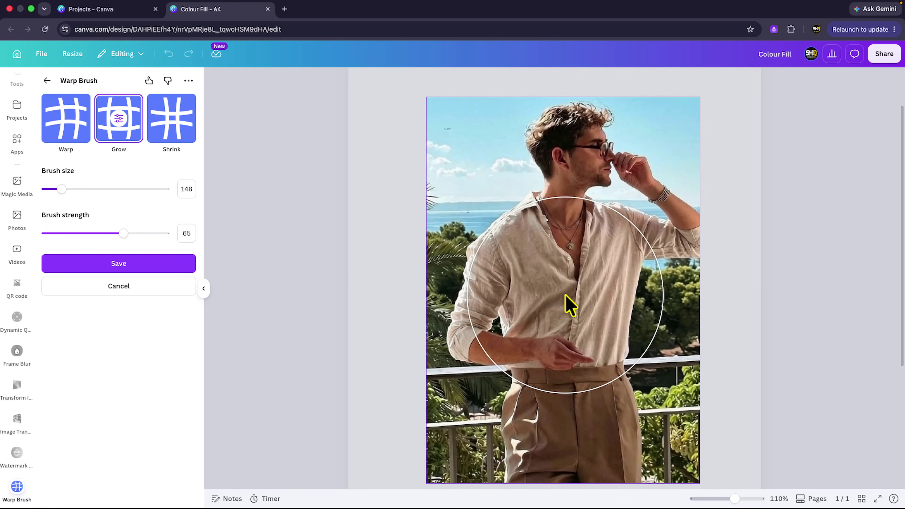
left_click(567, 304)
left_click_drag(582, 296, 582, 295)
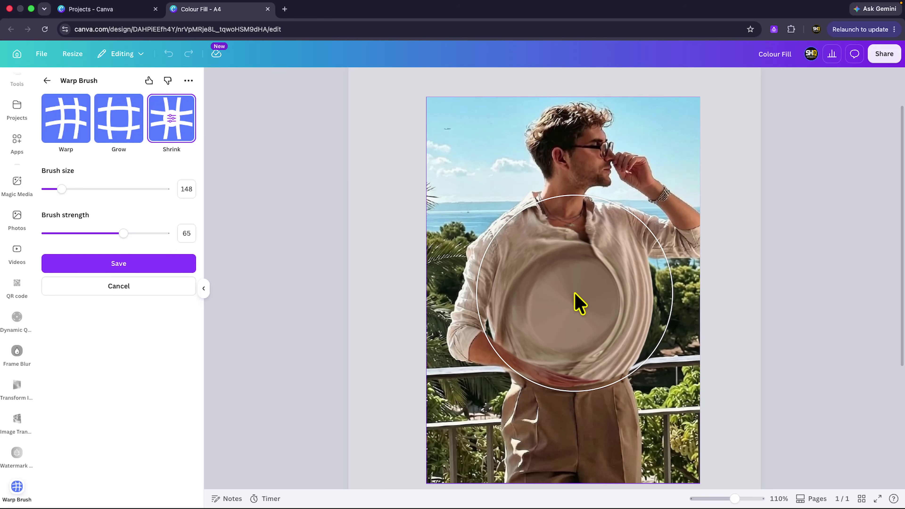
Shrink the enlarged shirt area on the man's torso with the Shrink brush and save the edited photo.
left_click_drag(575, 294, 575, 293)
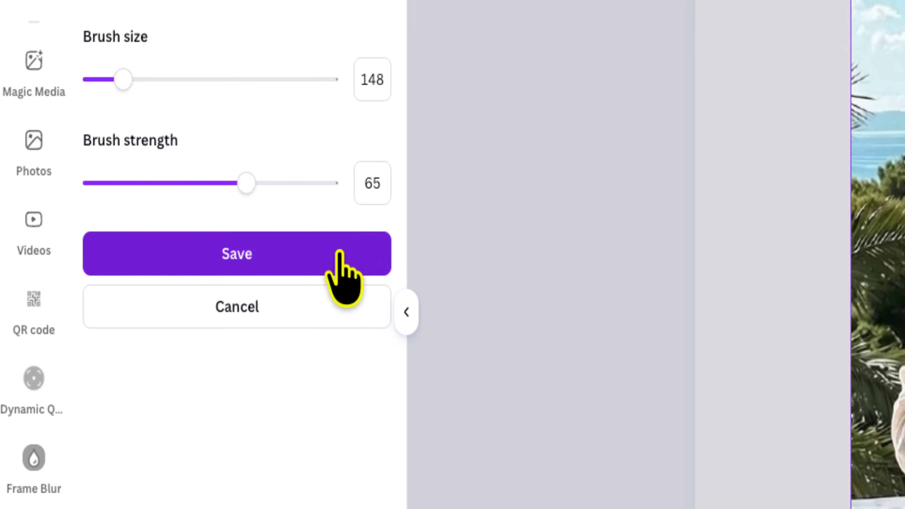
left_click(338, 256)
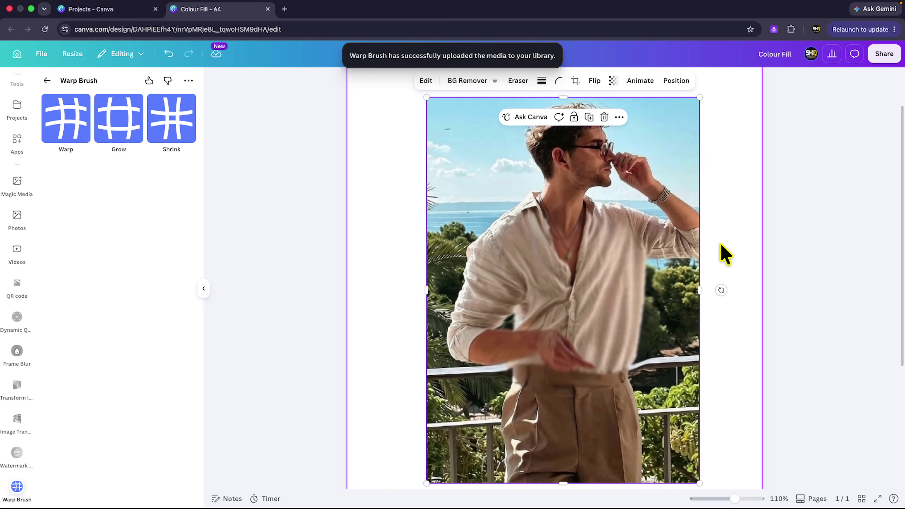
scroll(690, 259, "down", 2)
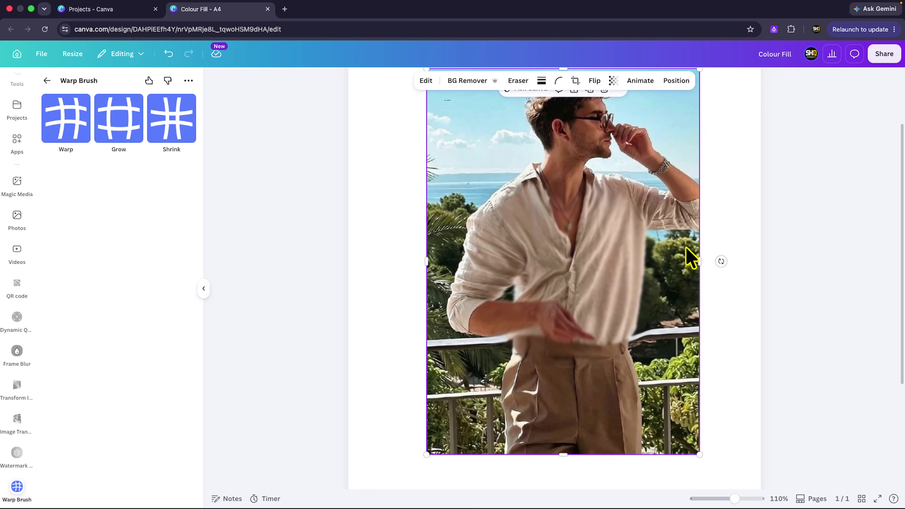
scroll(690, 259, "up", 1)
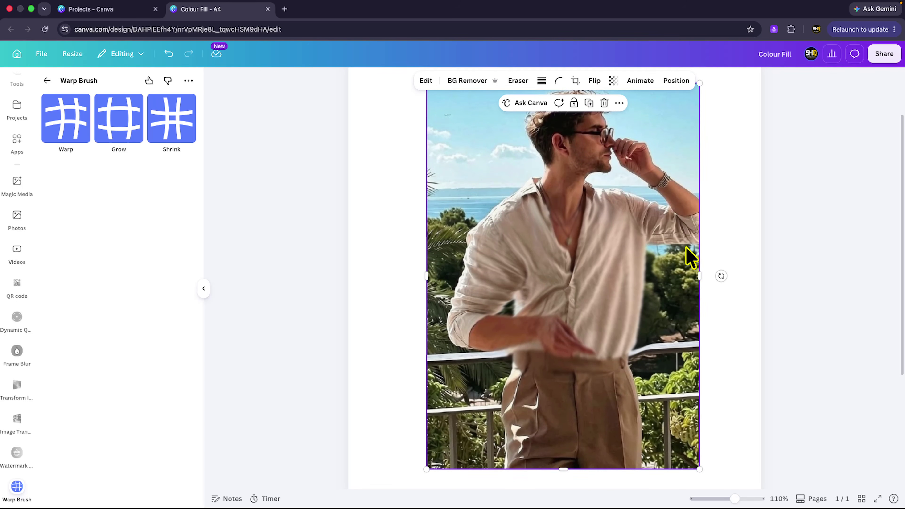
scroll(690, 259, "up", 1)
scroll(632, 222, "up", 1)
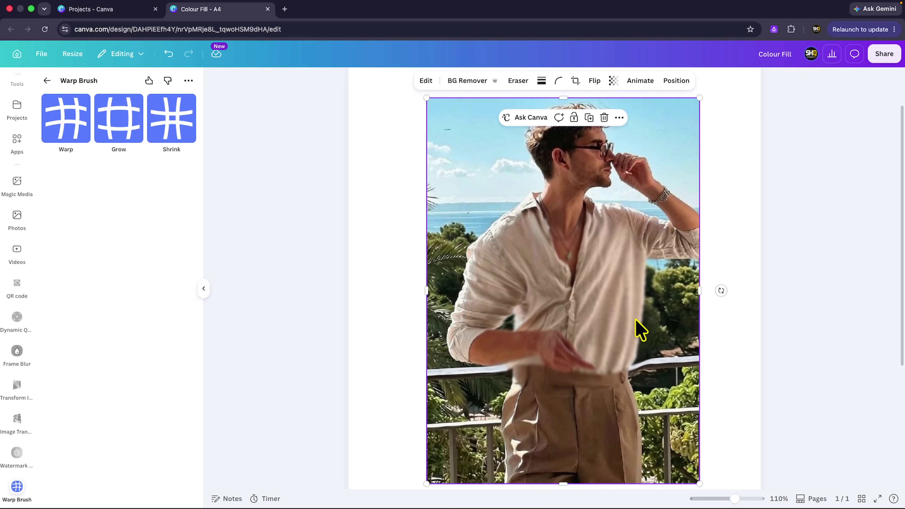
scroll(661, 369, "down", 2)
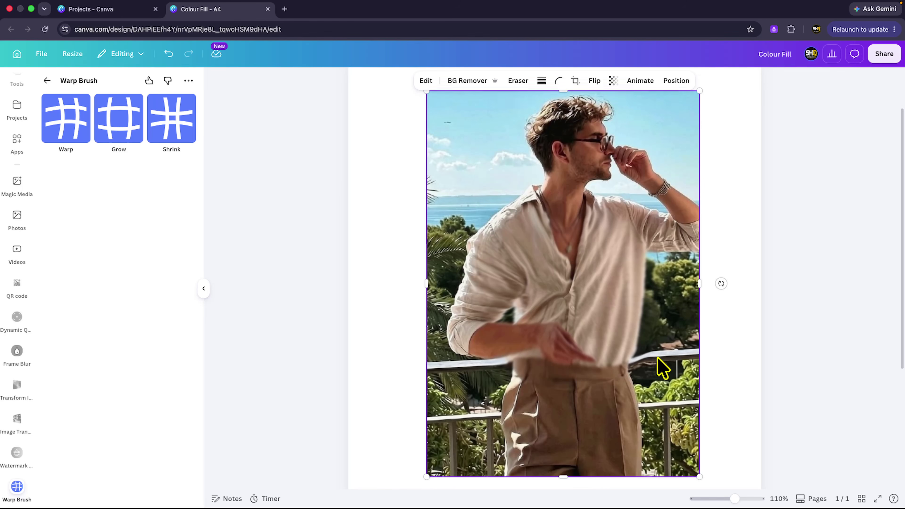